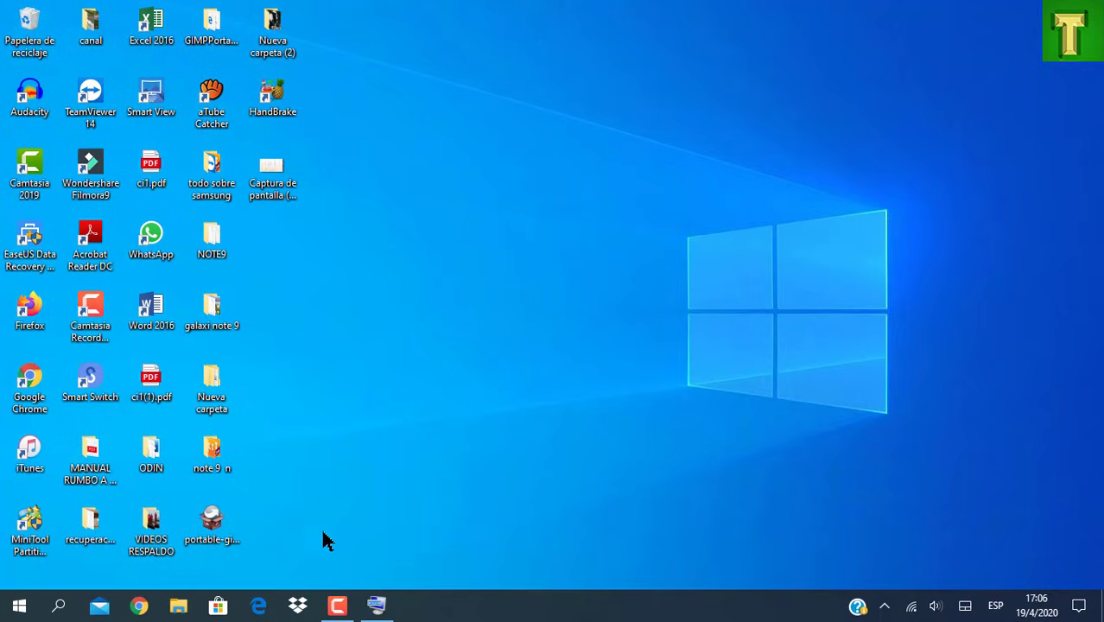
Show the on-screen keyboard, turn on its function-key layer and mute the system sound.
left_click(377, 605)
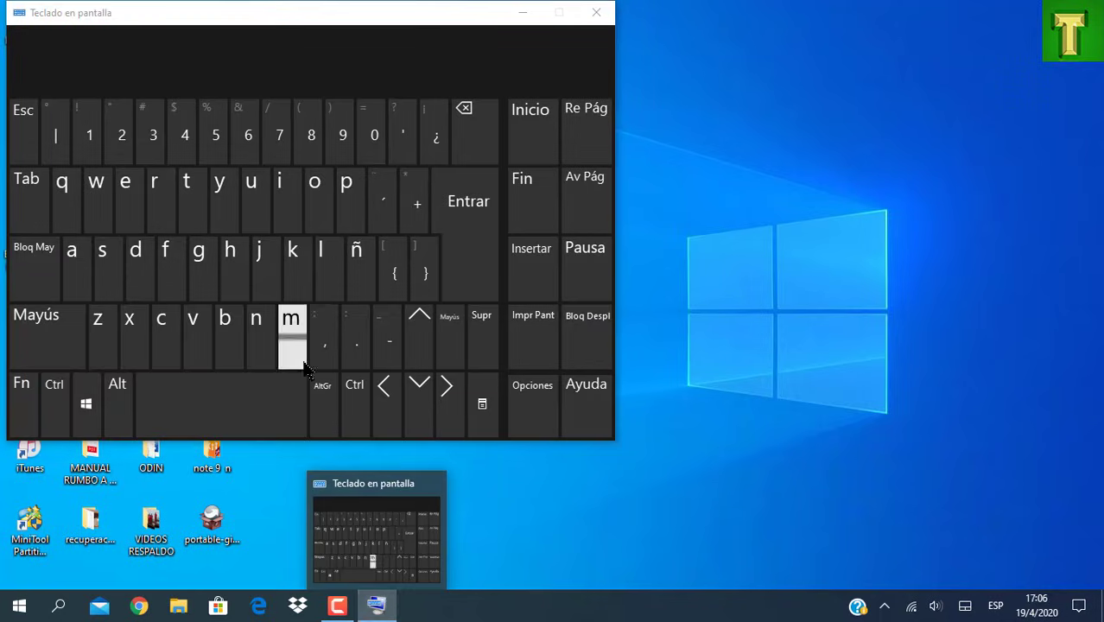
left_click(242, 399)
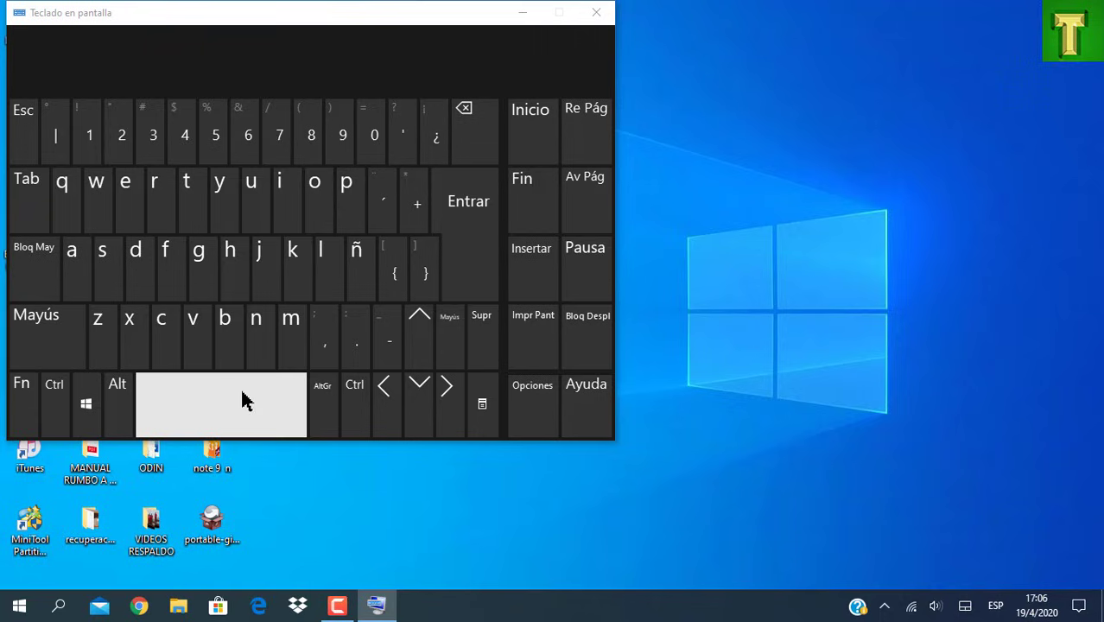
left_click(23, 399)
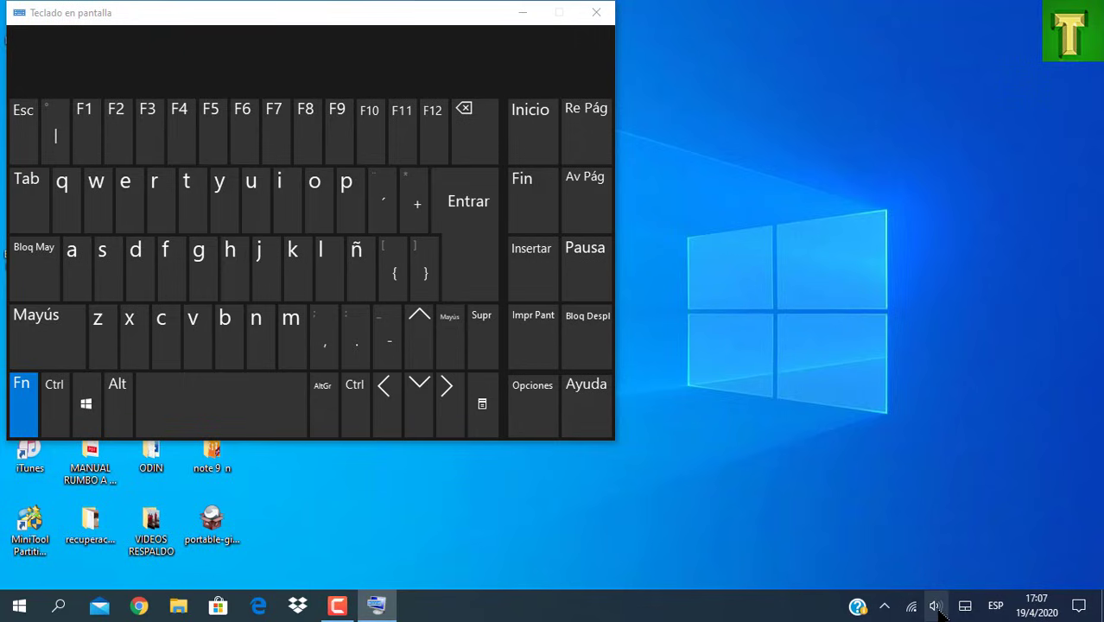
key("XF86AudioMute")
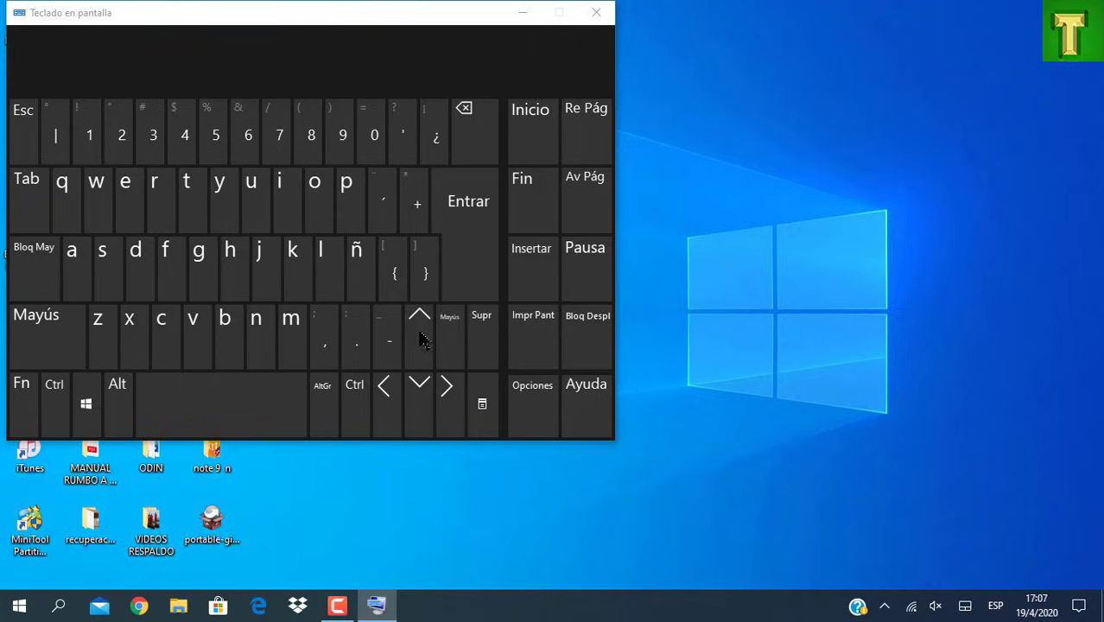
Try several number-row keys and the P key on the on-screen keyboard, and minimize it.
left_click(149, 141)
left_click(215, 142)
left_click(117, 138)
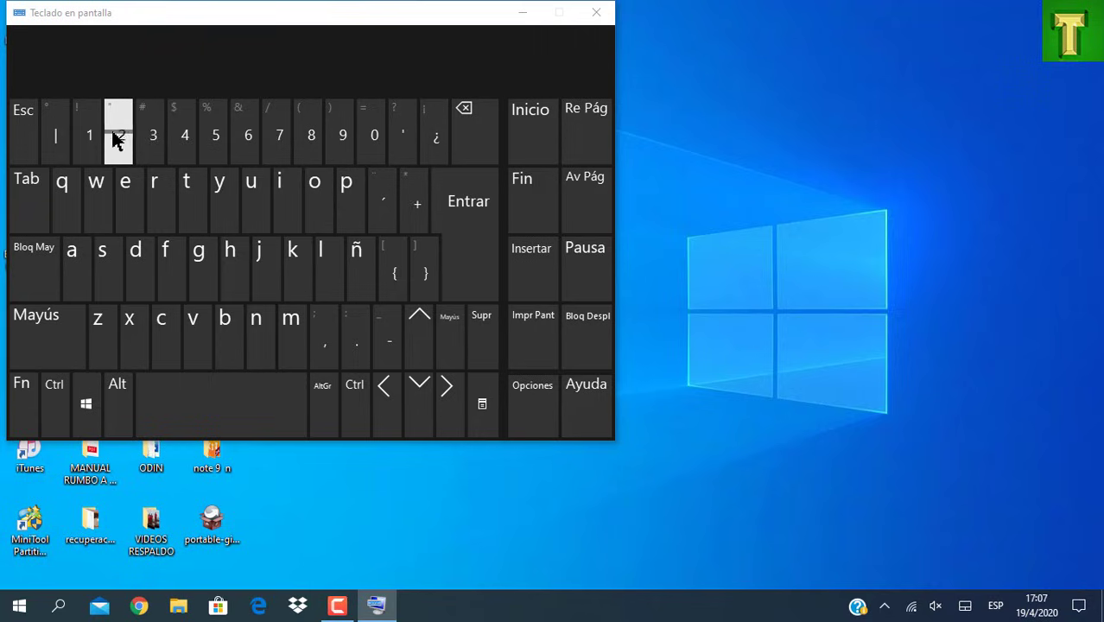
left_click(241, 143)
left_click(122, 138)
left_click(216, 143)
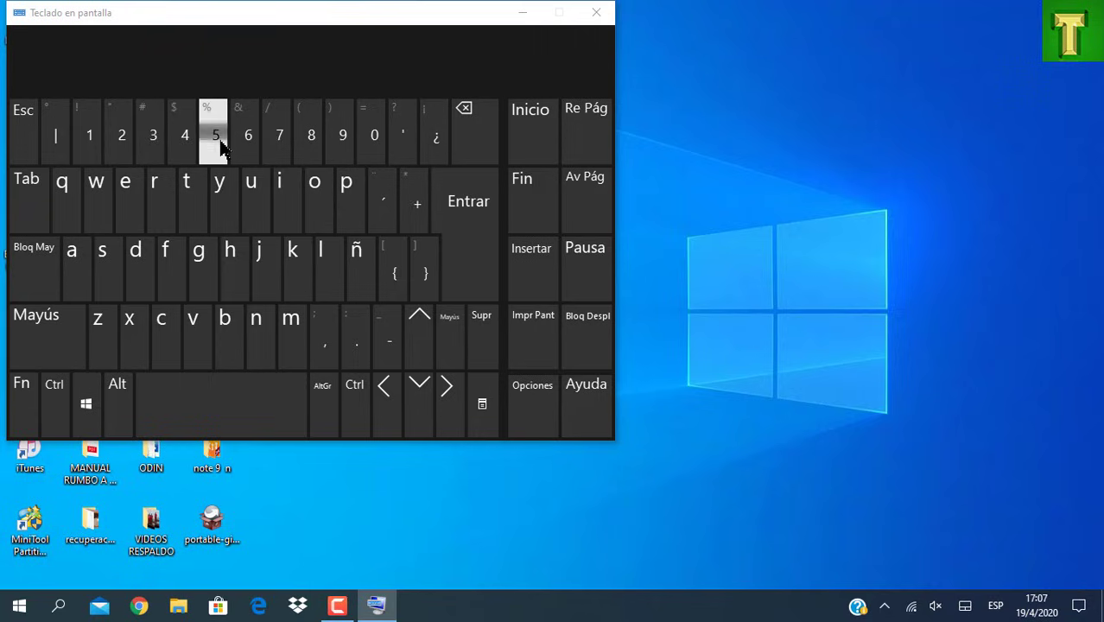
left_click(342, 139)
left_click(356, 183)
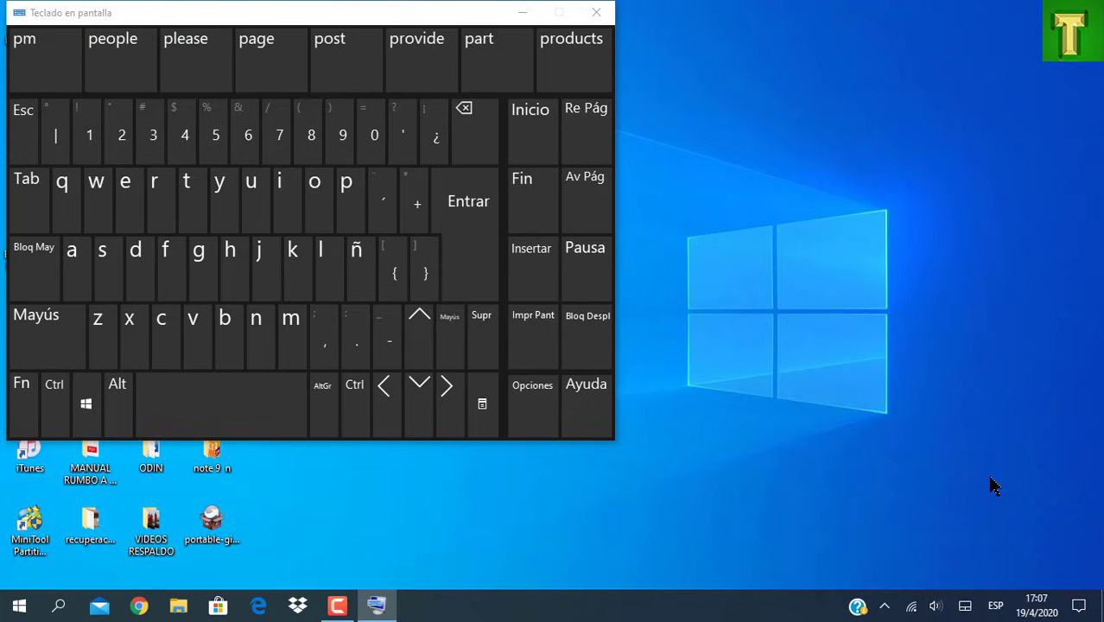
left_click(527, 16)
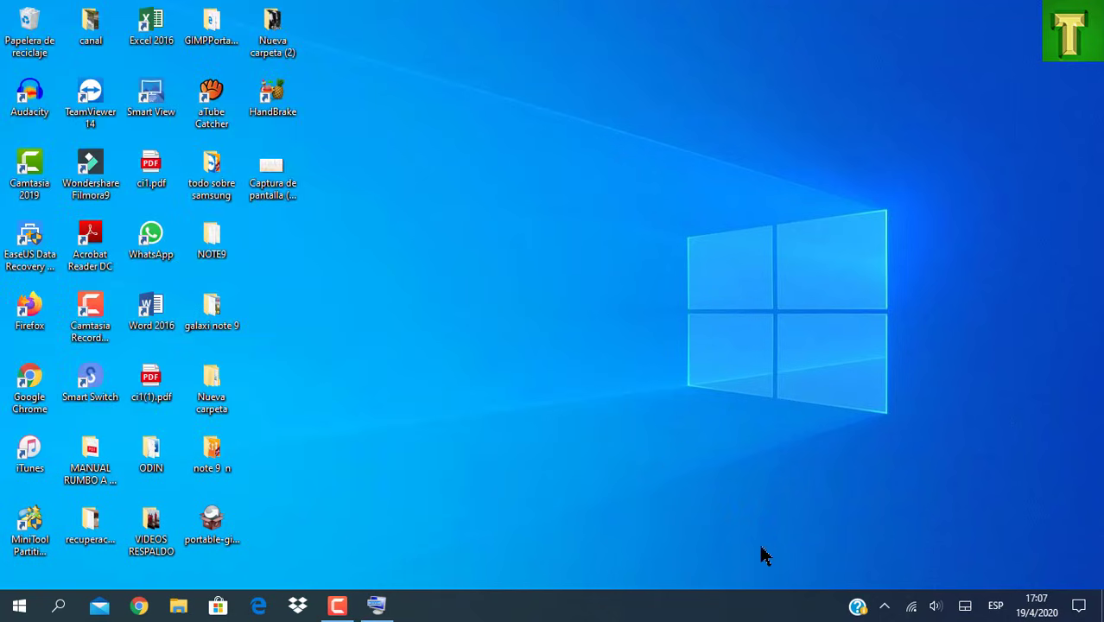
Raise the volume of the Realtek speaker/headphone output to 32.
left_click(934, 607)
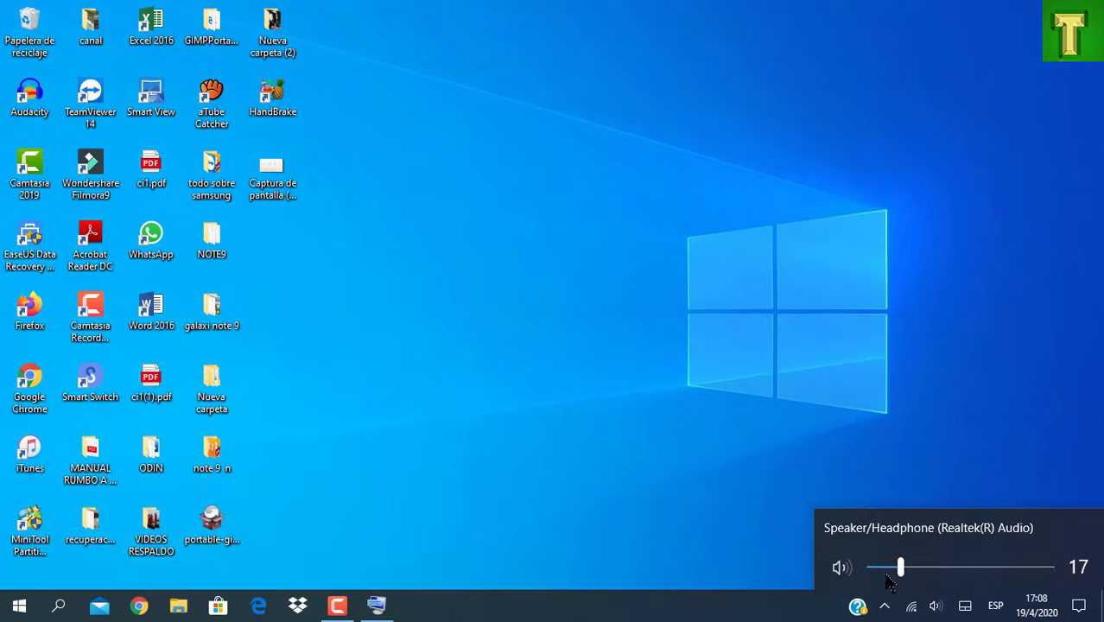
left_click_drag(900, 567, 927, 568)
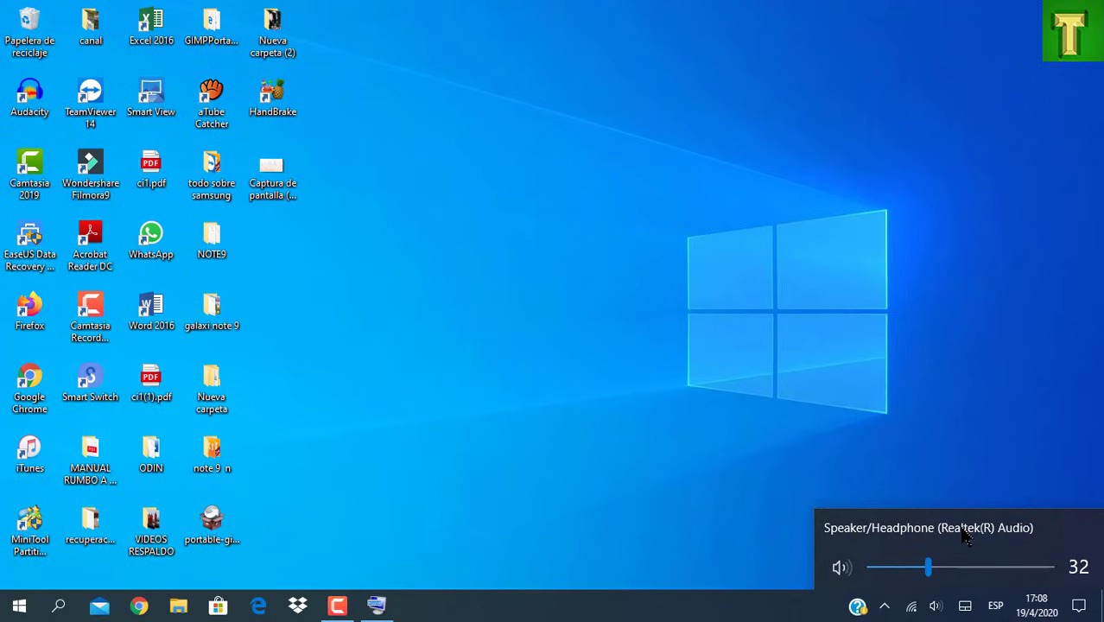
Run the sound troubleshooter and cancel it at the question about opening the audio enhancements.
right_click(936, 608)
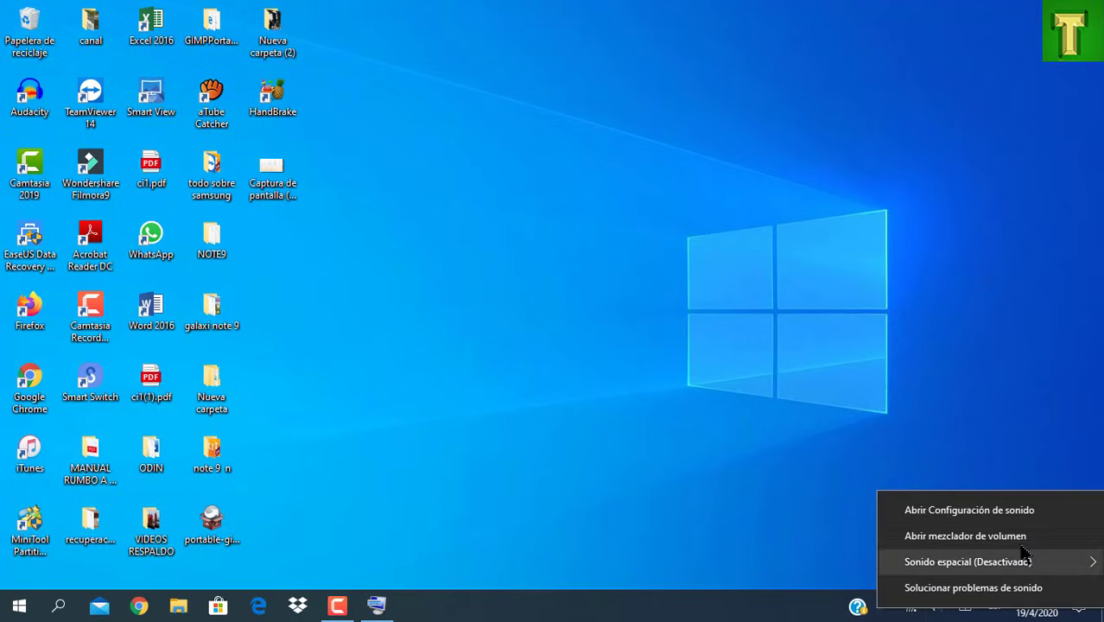
left_click(959, 589)
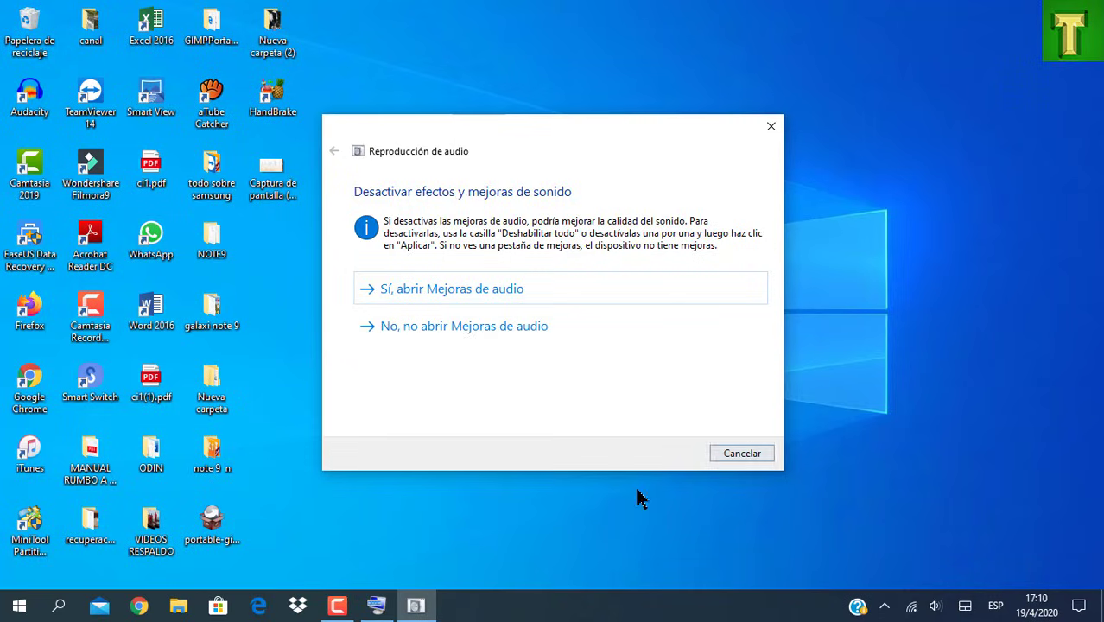
left_click(743, 454)
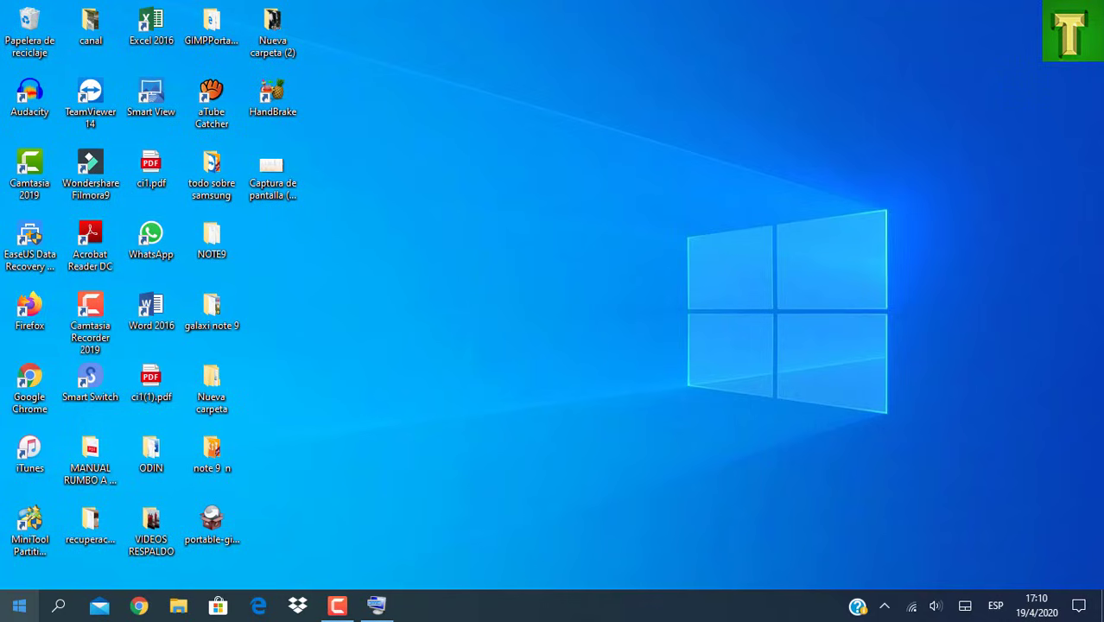
Open Administrador de dispositivos and expand the Dispositivos de juego, sonido y video category.
left_click(60, 605)
type("admi")
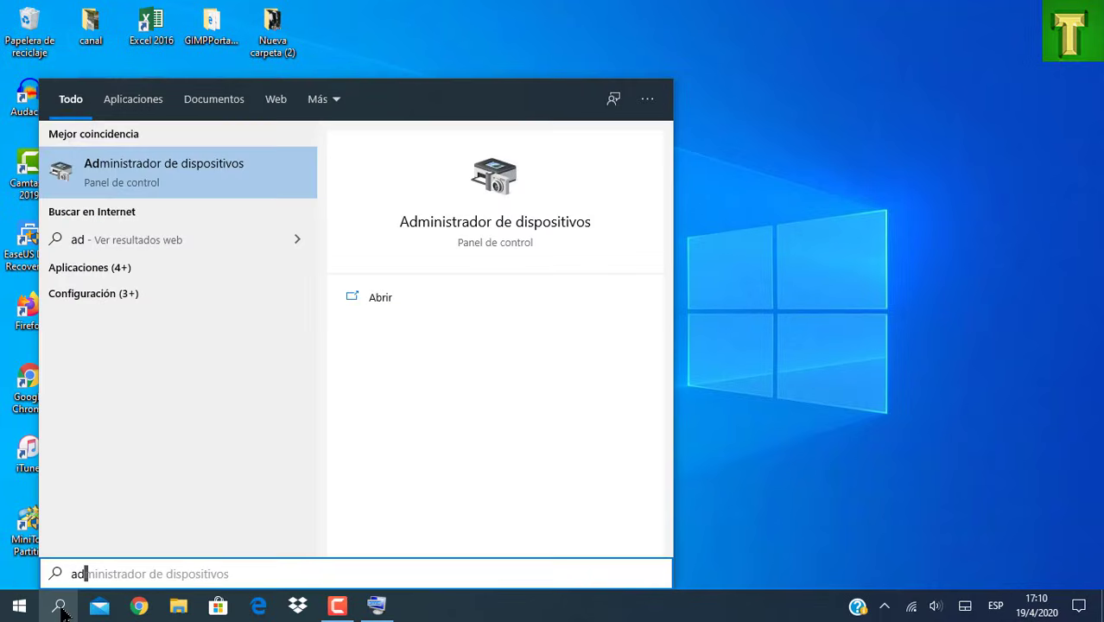
left_click(161, 180)
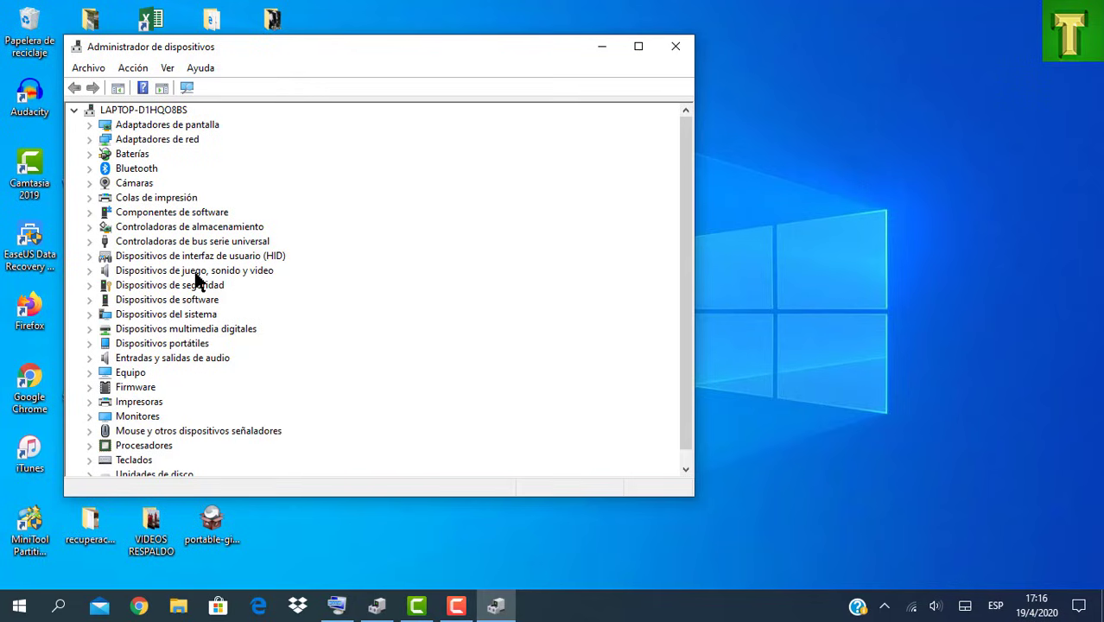
left_click(89, 272)
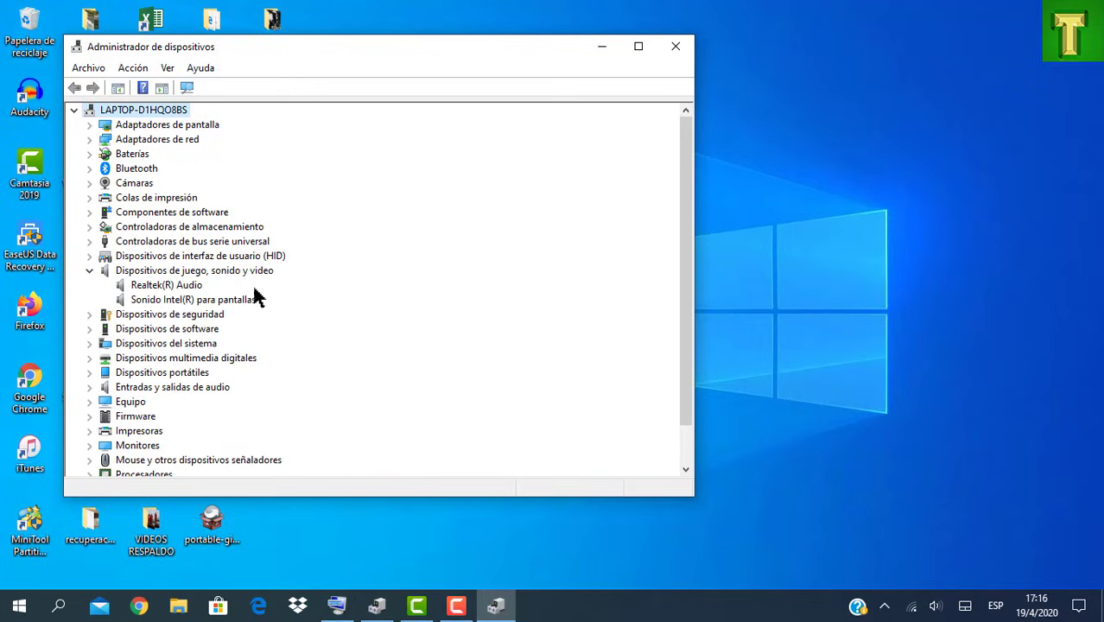
Update the Realtek(R) Audio driver with the automatic search, close the wizard and decline restarting the computer.
left_click(179, 293)
right_click(178, 285)
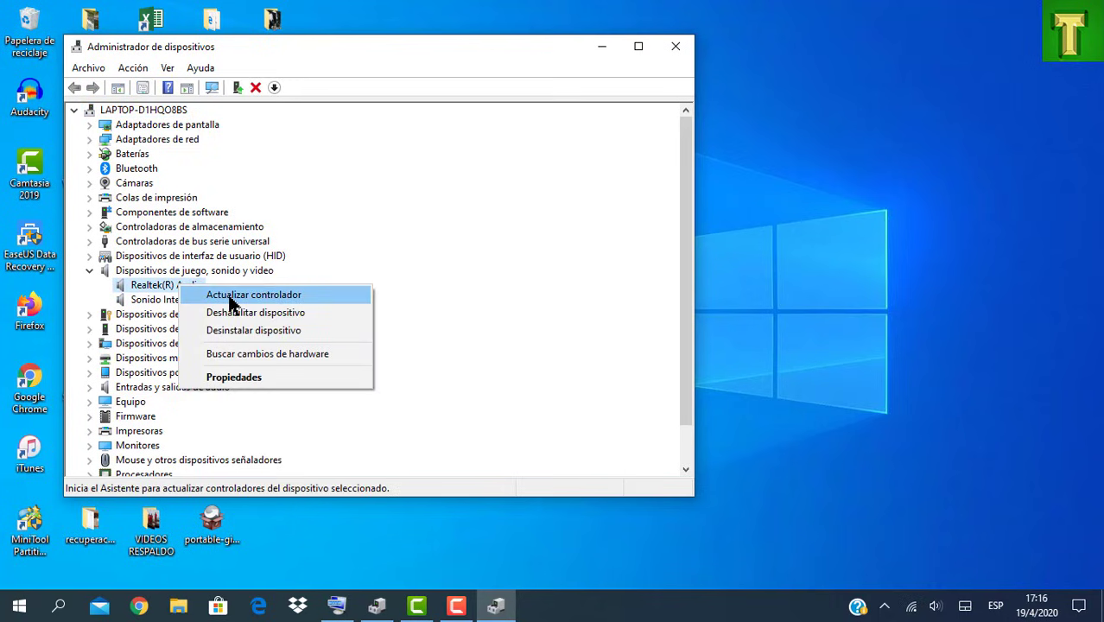
left_click(232, 298)
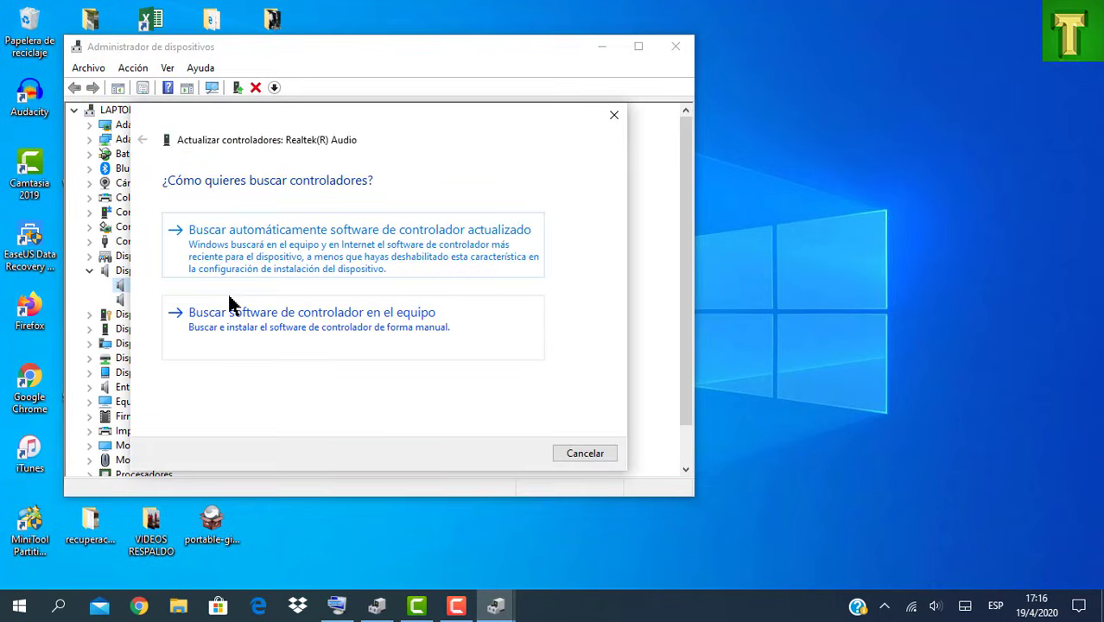
left_click(278, 233)
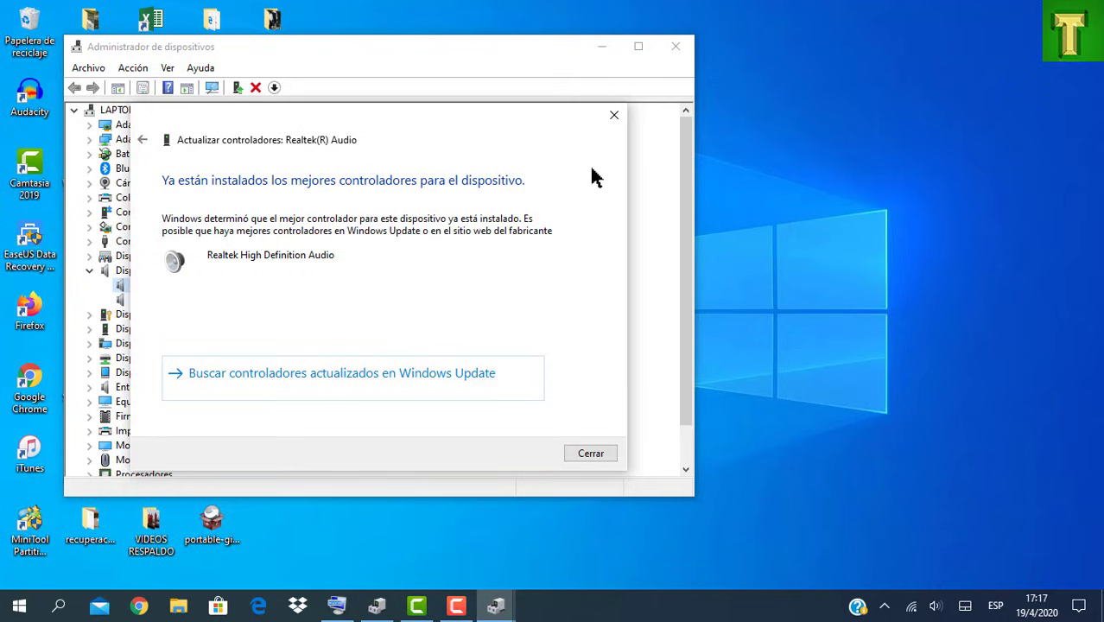
left_click(614, 116)
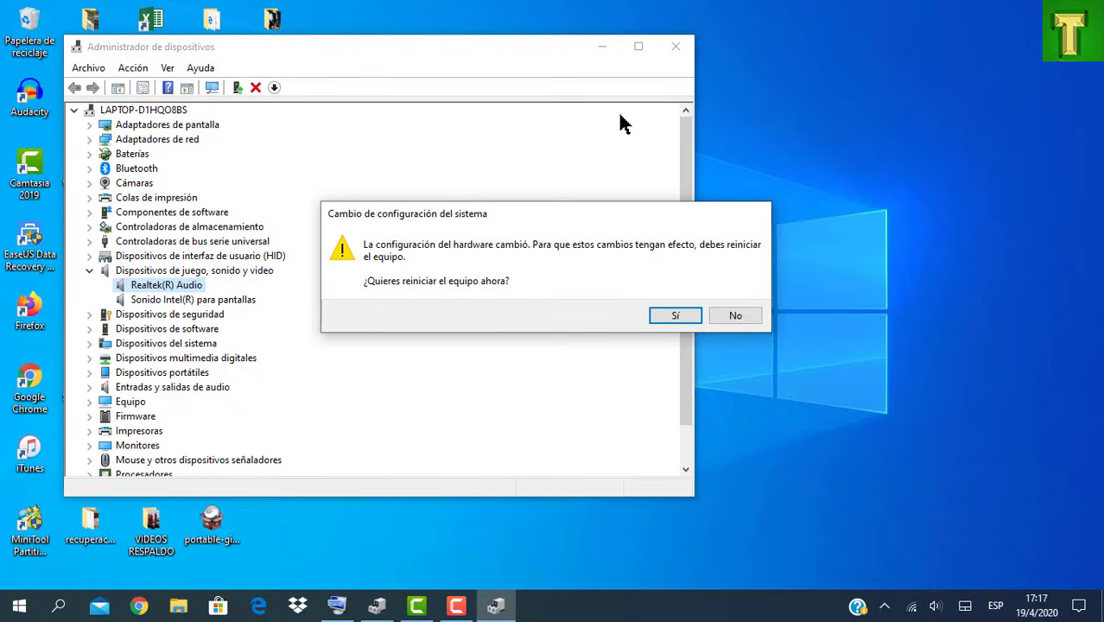
left_click(734, 318)
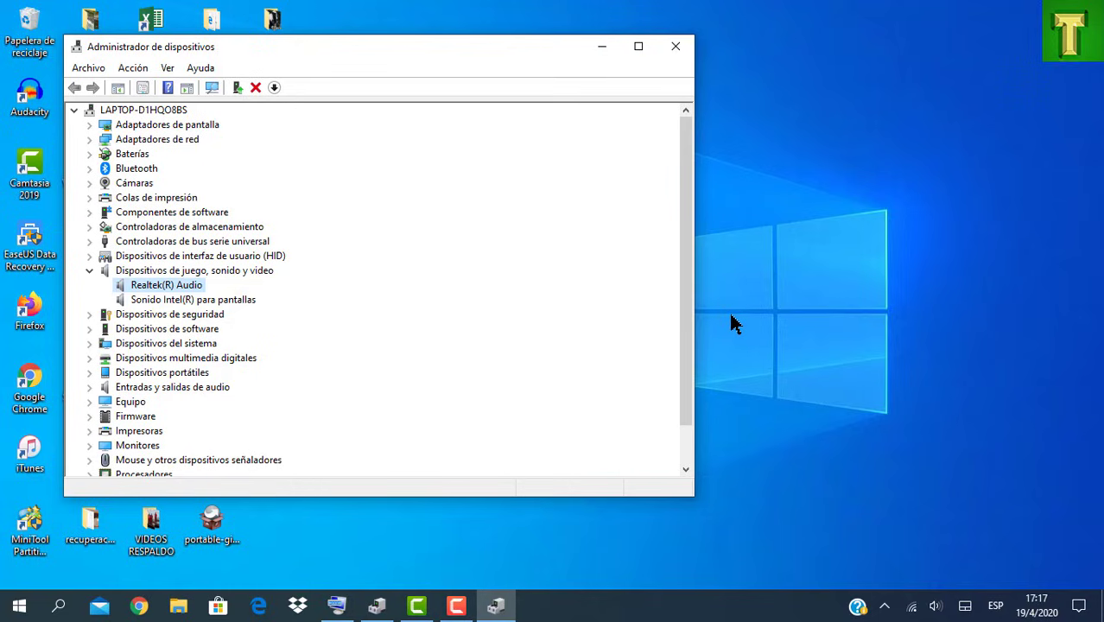
Examine the Realtek(R) Audio drivers available on the computer with and without the compatible hardware filter, and close the wizard without installing.
right_click(165, 290)
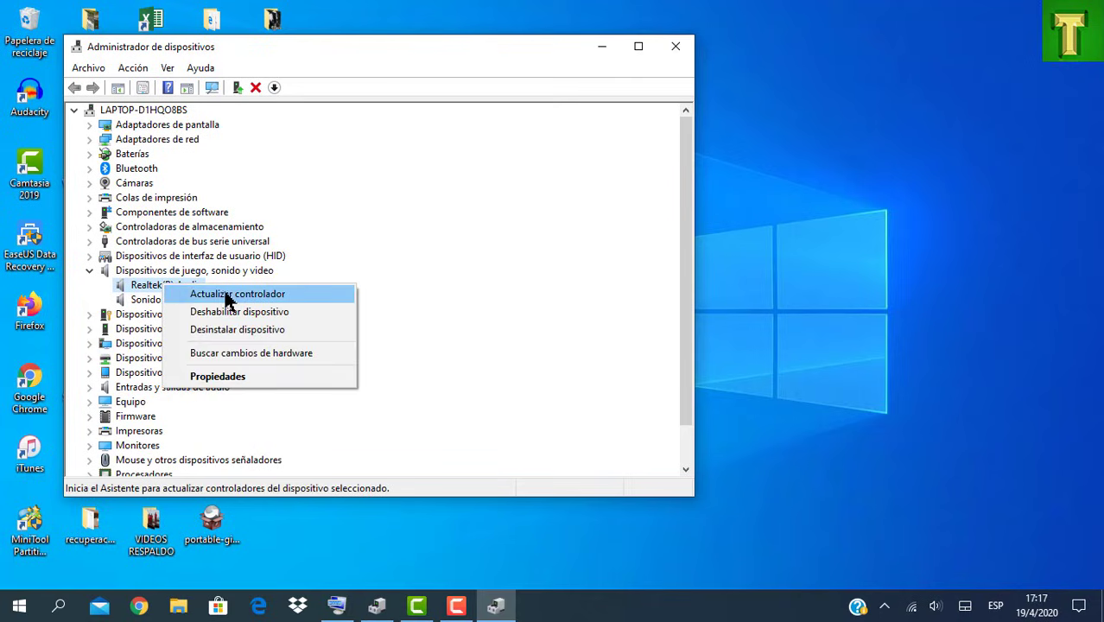
left_click(268, 296)
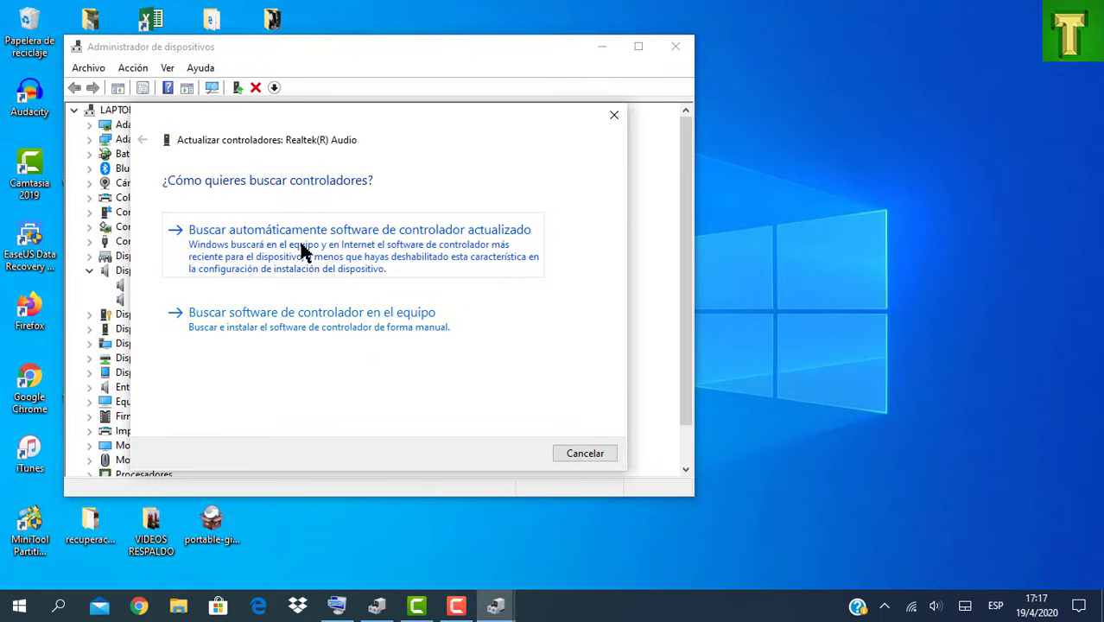
left_click(321, 322)
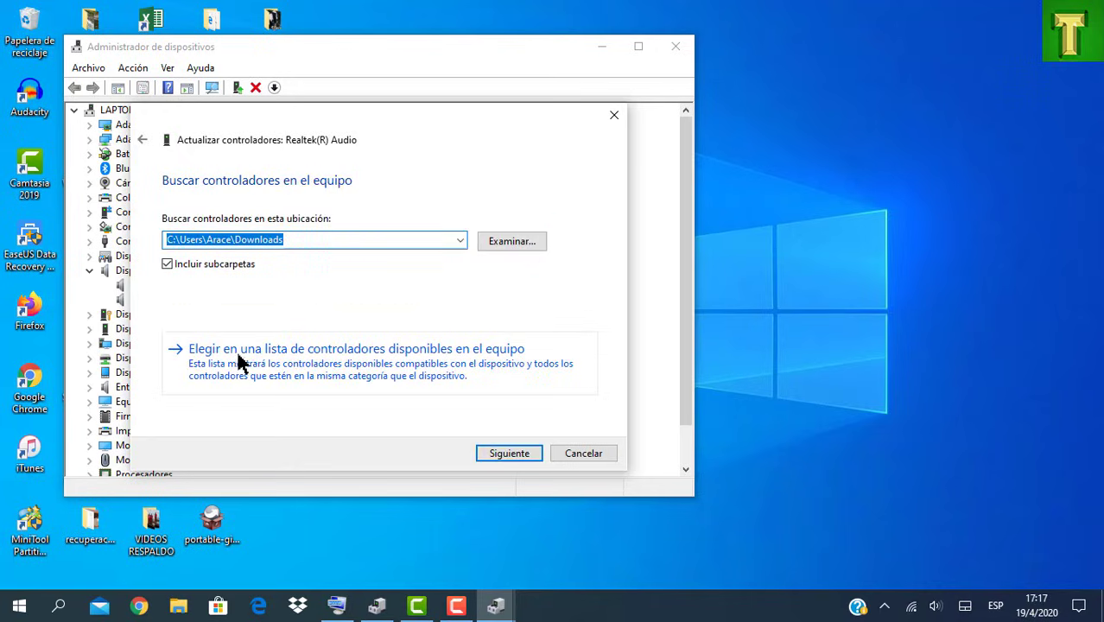
left_click(279, 365)
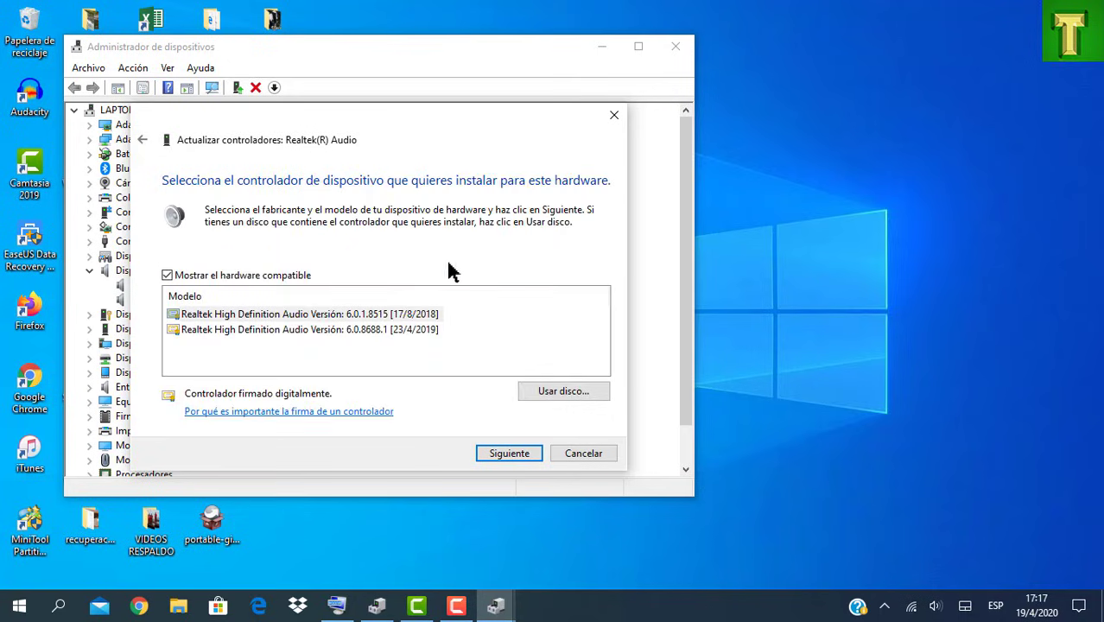
left_click(168, 275)
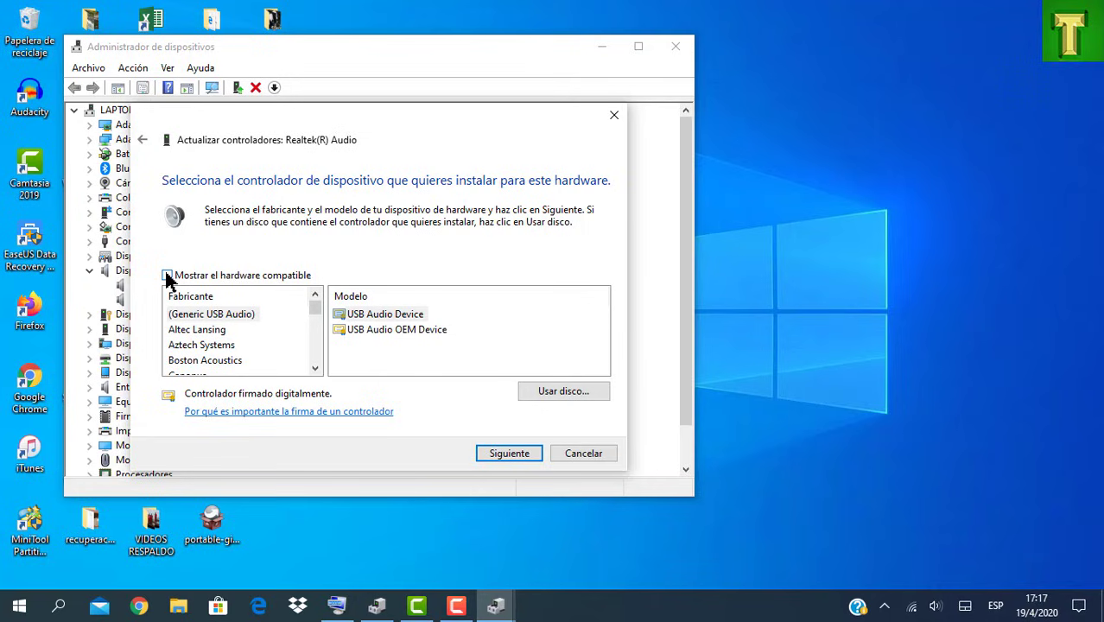
left_click(168, 276)
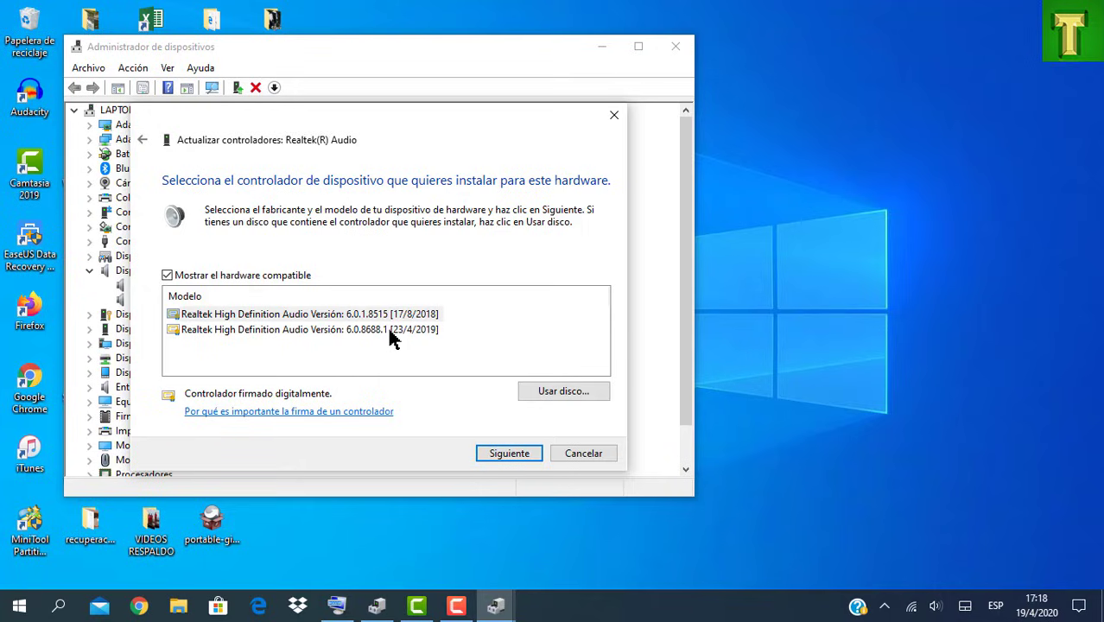
left_click(614, 115)
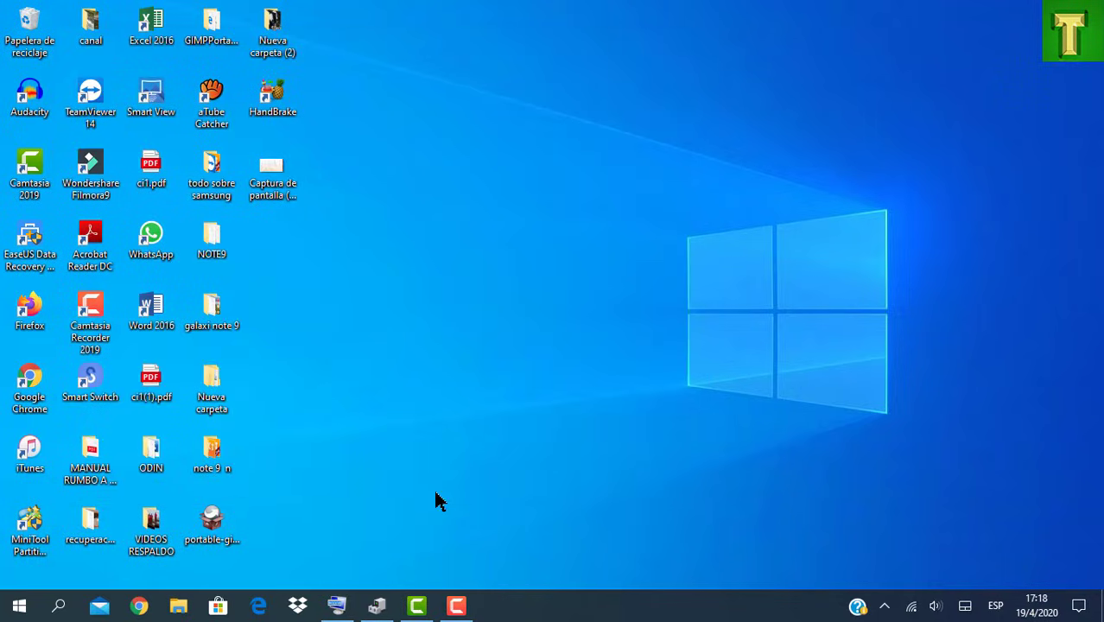
Search for "serv" in Windows and open the Servicios application.
left_click(60, 607)
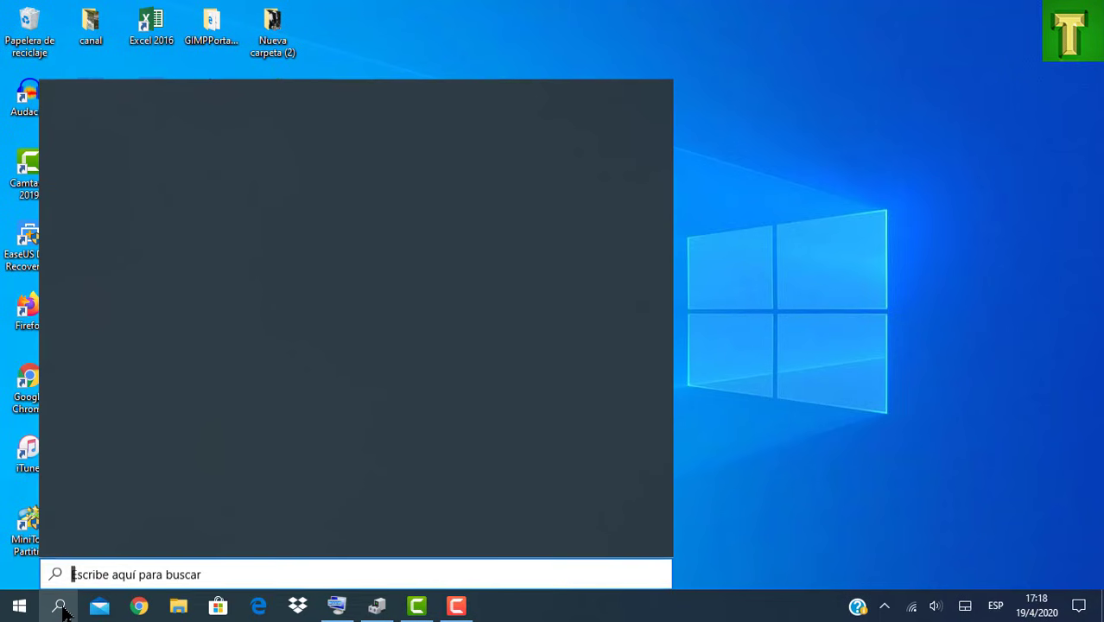
type("serv")
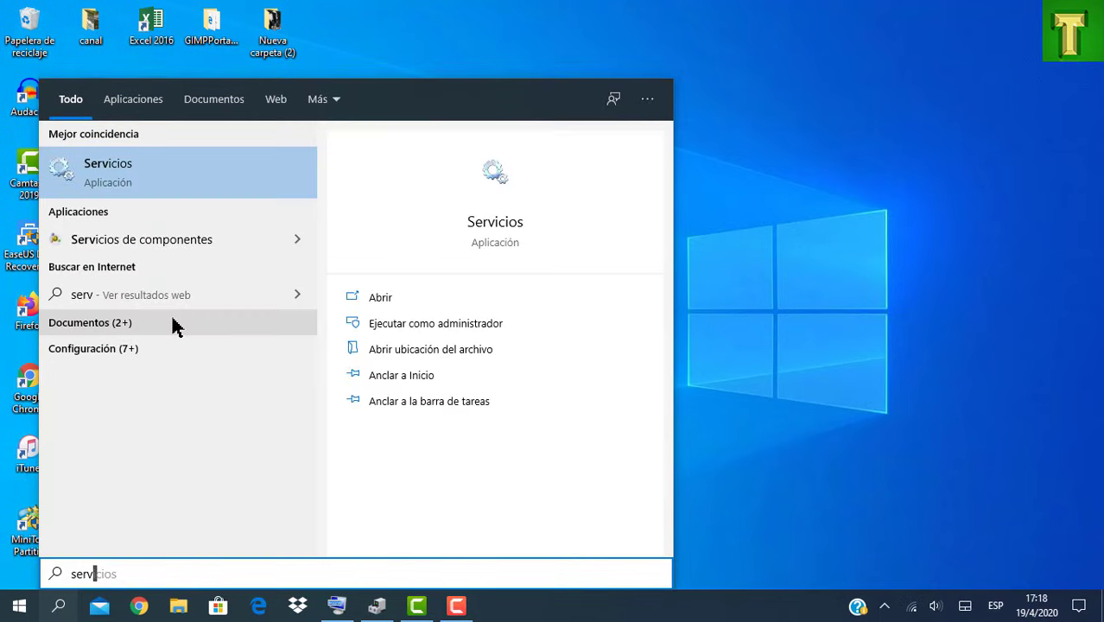
left_click(160, 173)
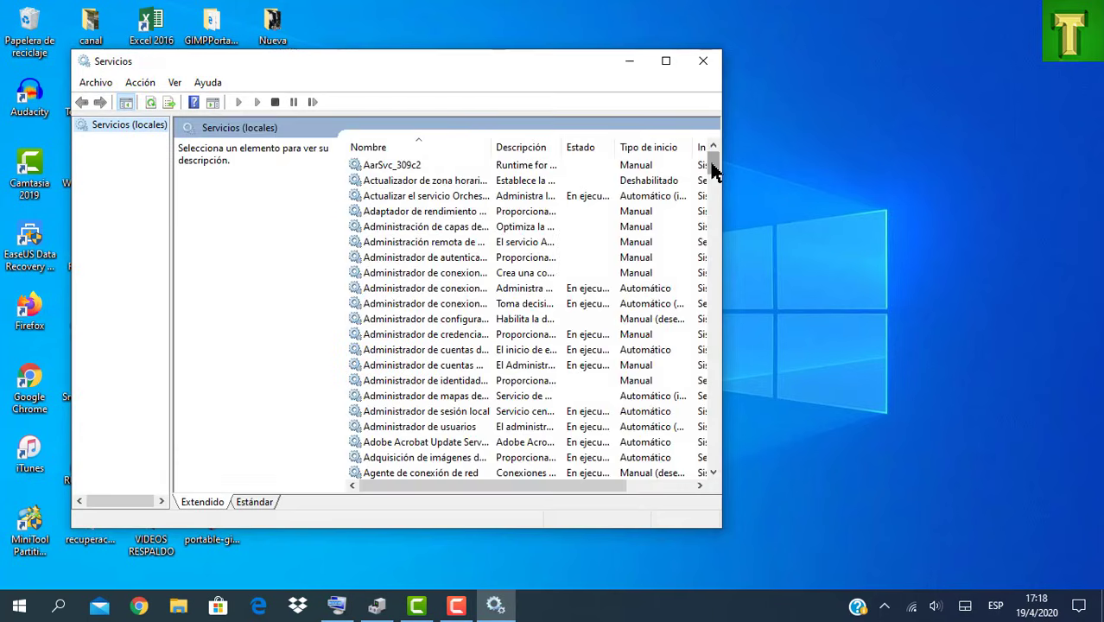
Set the startup type of the Audio de Windows service to Automático, apply the change and close its properties.
left_click_drag(713, 171, 356, 192)
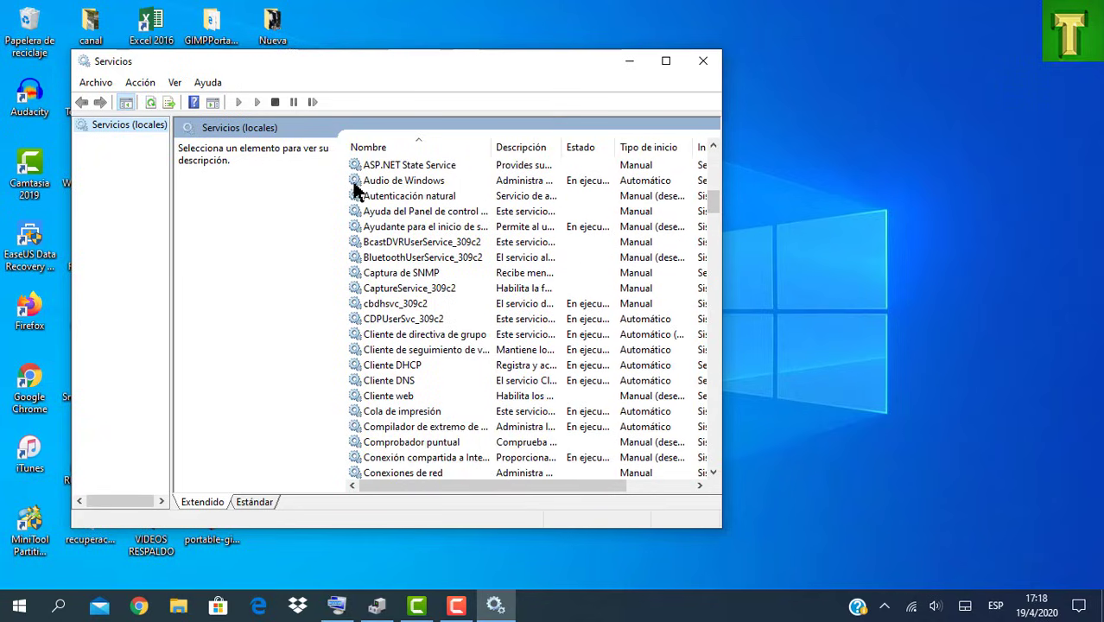
left_click(409, 183)
double_click(409, 185)
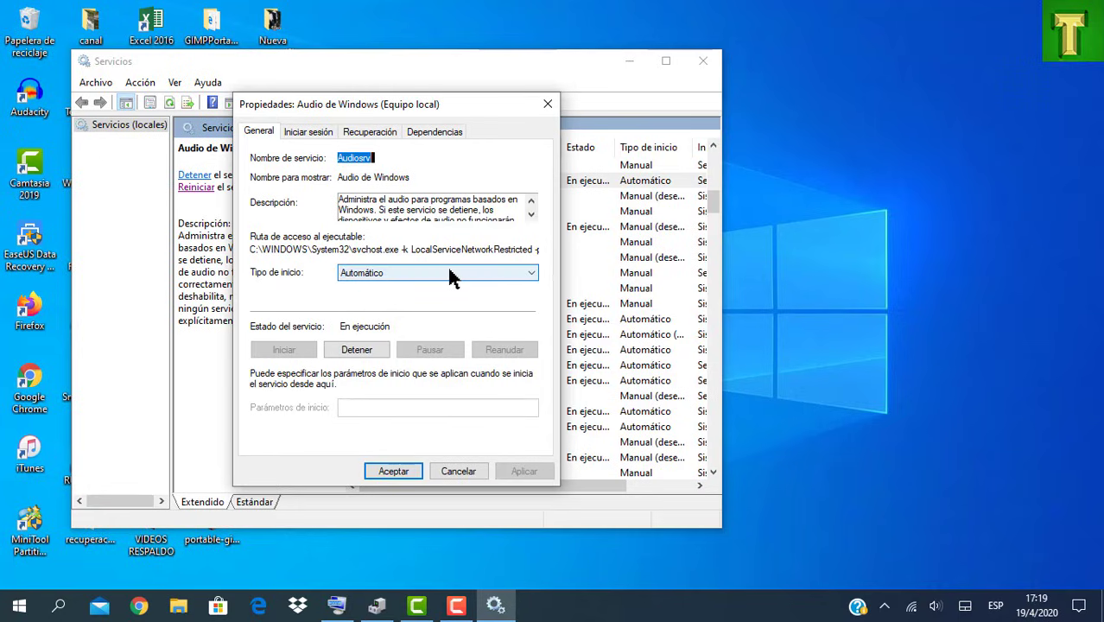
left_click(530, 274)
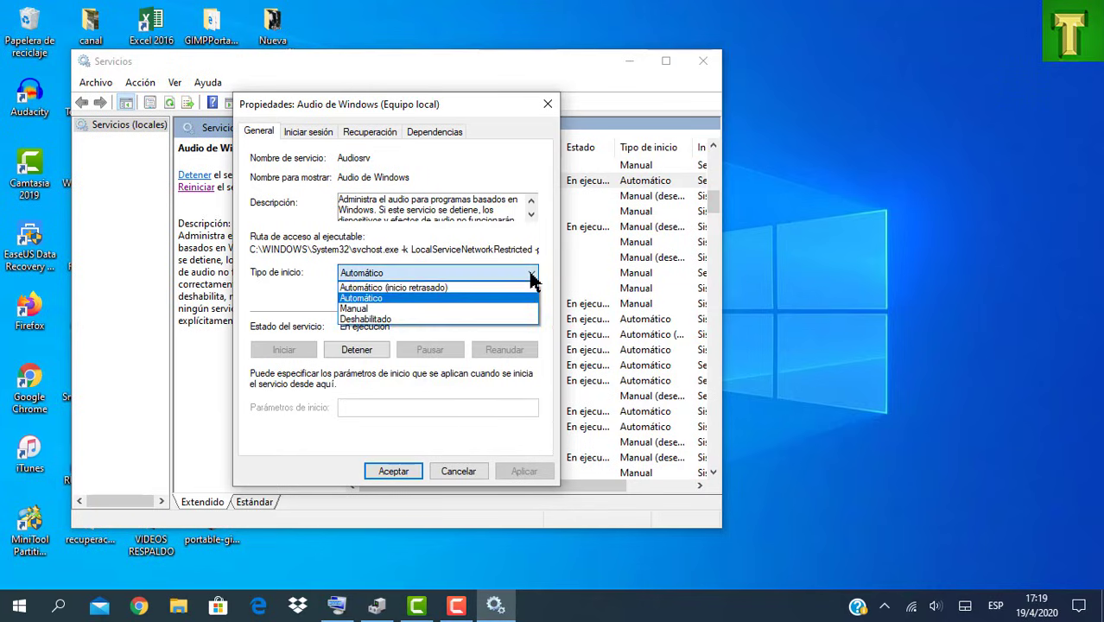
left_click(384, 299)
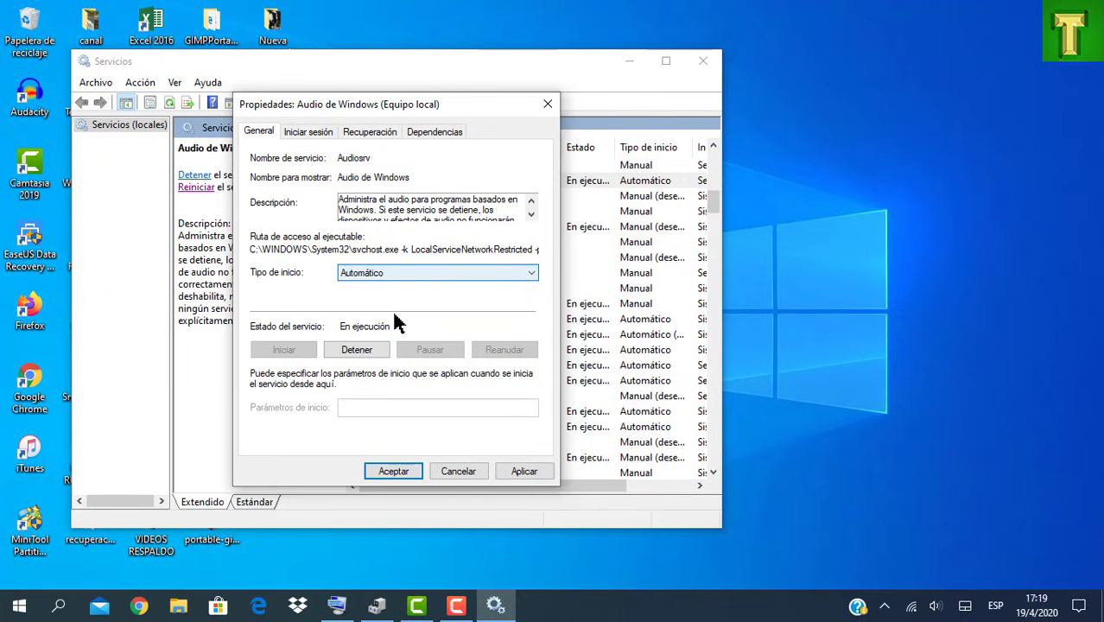
left_click(523, 473)
left_click(393, 474)
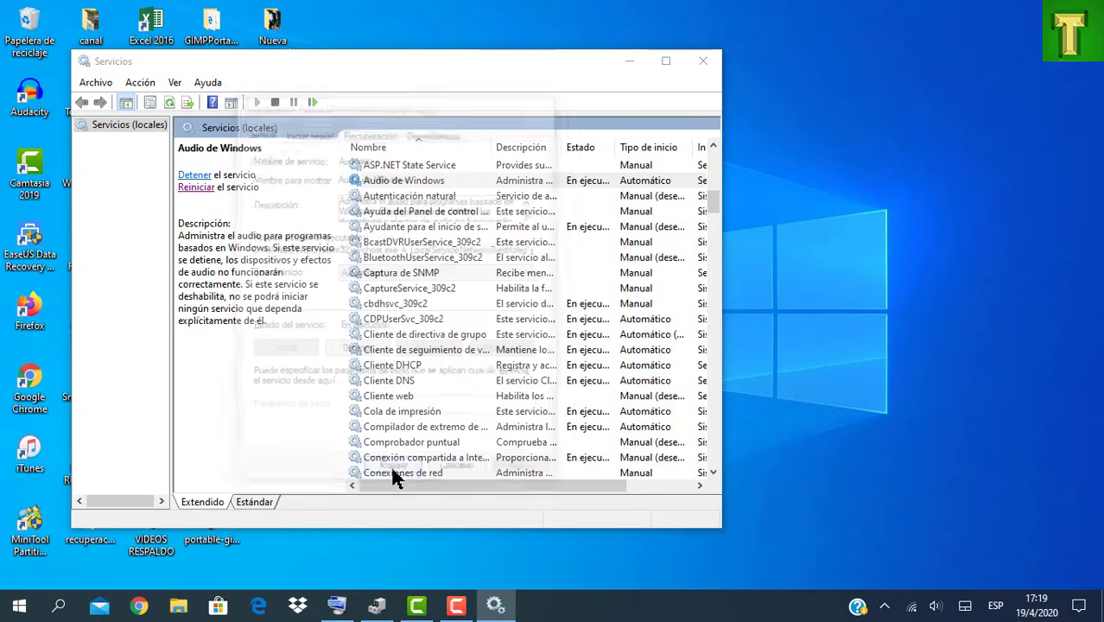
Restart the Audio de Windows service and close Servicios.
left_click(212, 191)
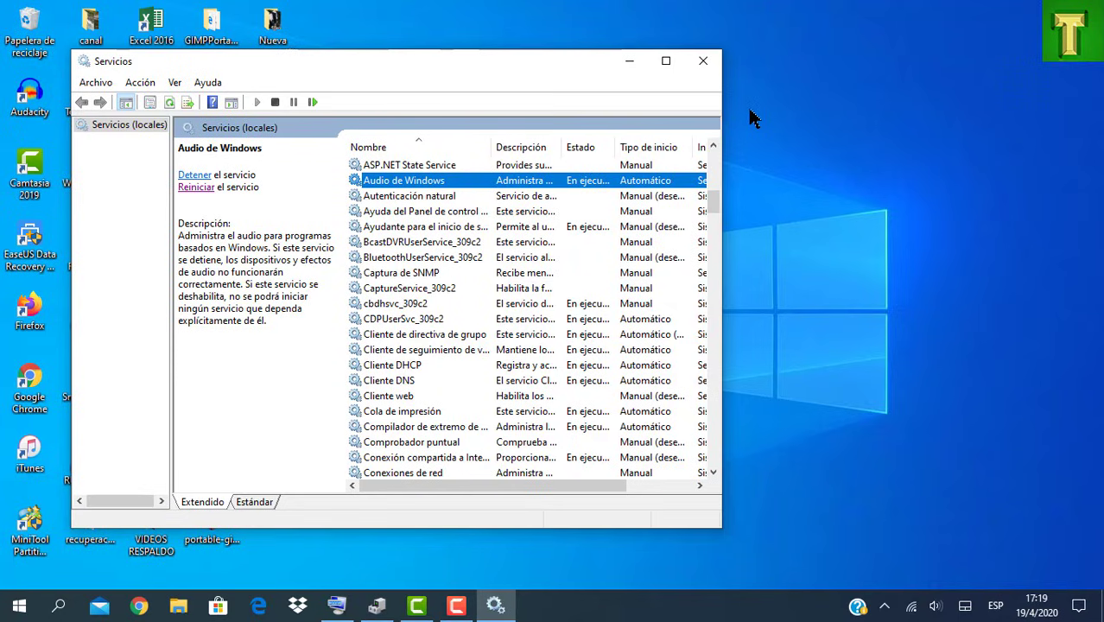
left_click(705, 63)
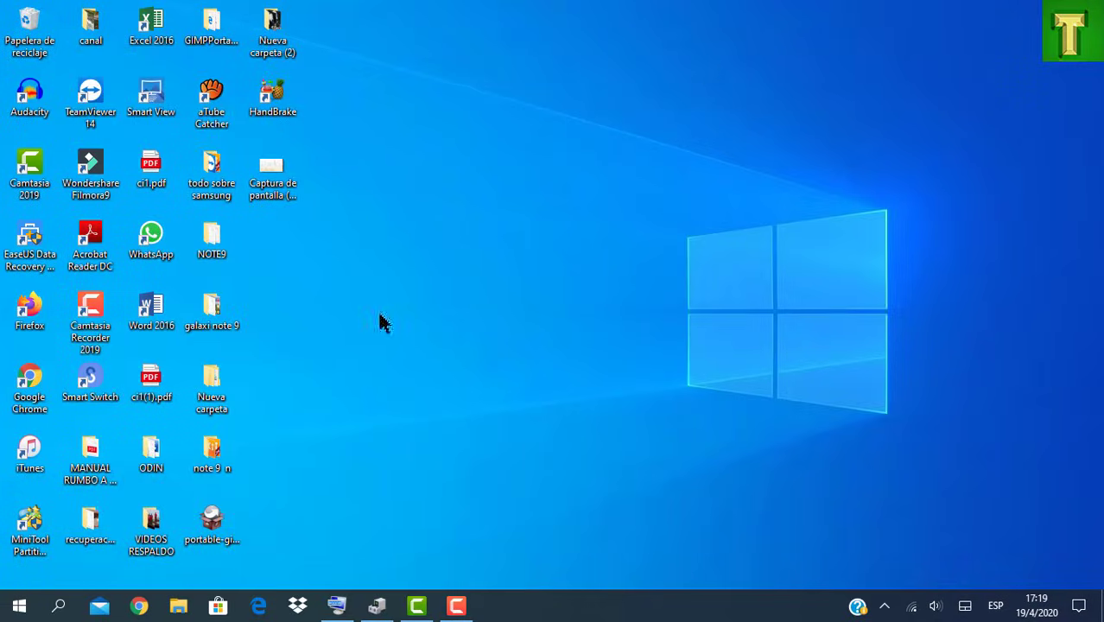
Open Administrador de dispositivos again and expand the Dispositivos de juego, sonido y video category.
right_click(19, 608)
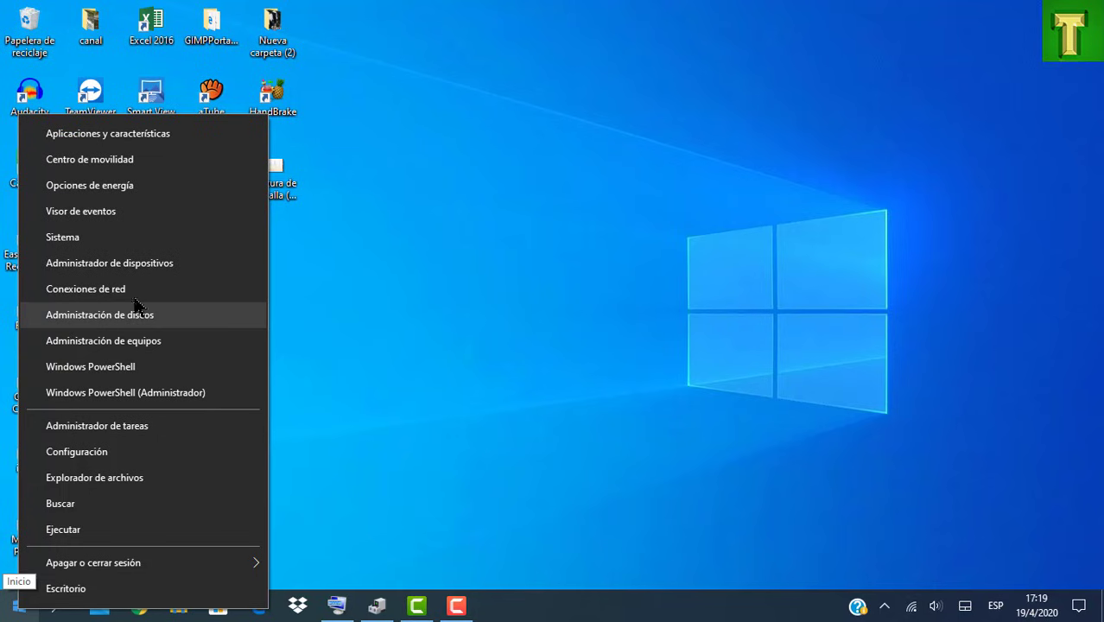
left_click(137, 264)
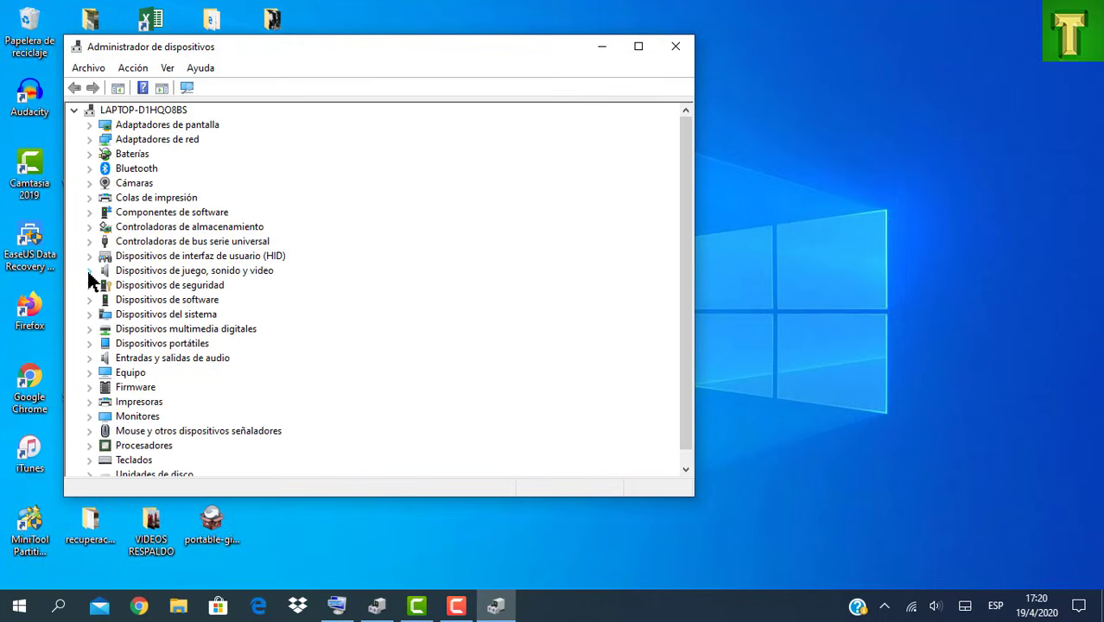
left_click(90, 270)
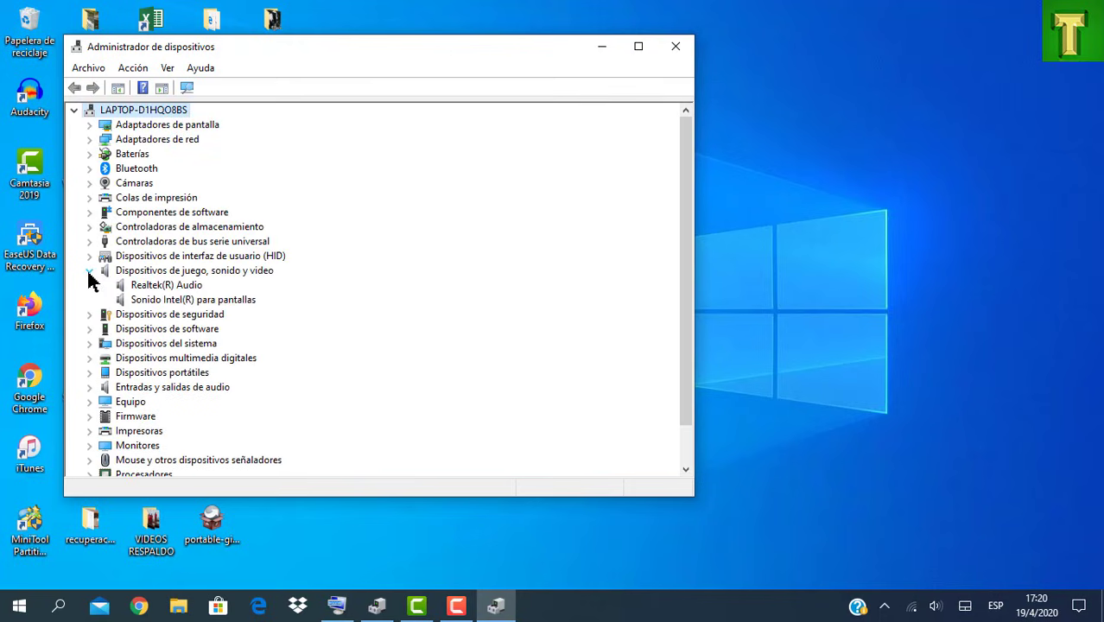
Open the uninstall confirmation for the Realtek(R) Audio device.
right_click(163, 290)
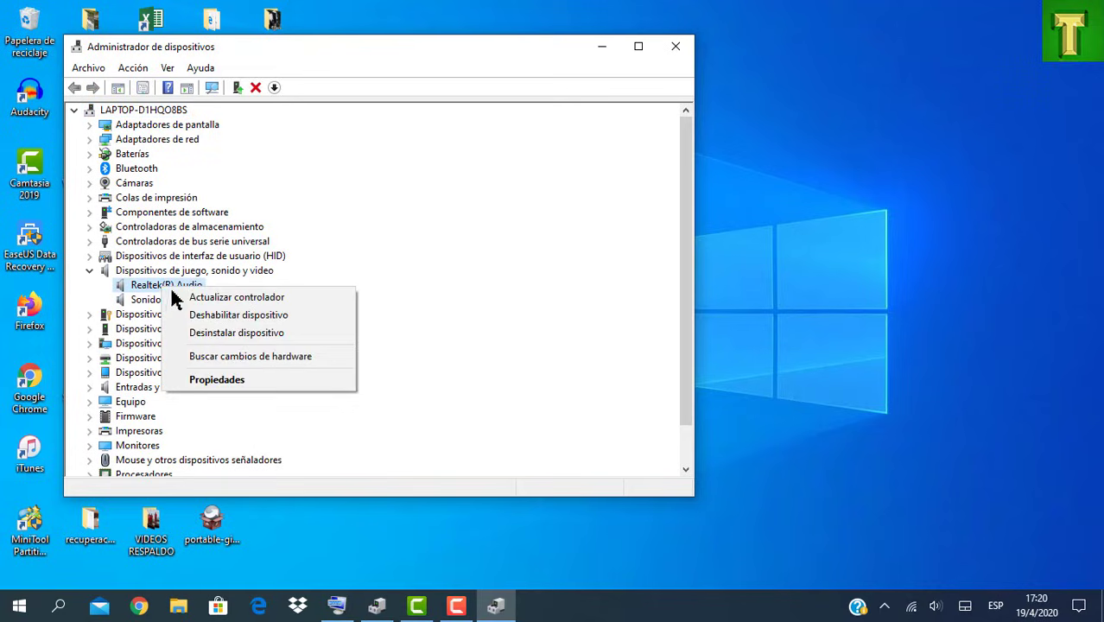
left_click(235, 337)
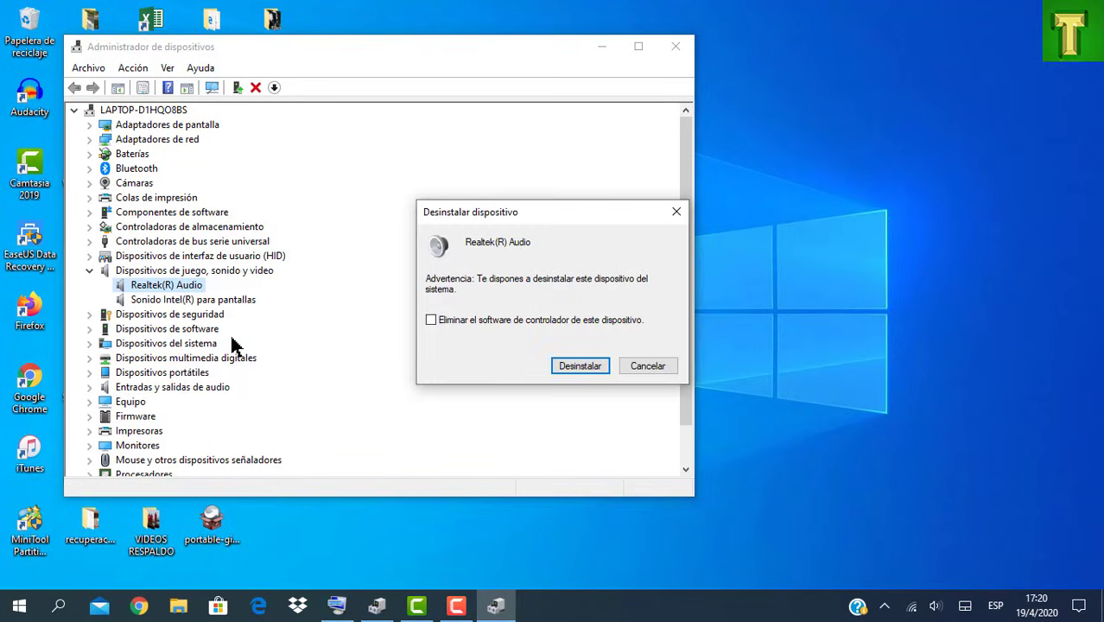